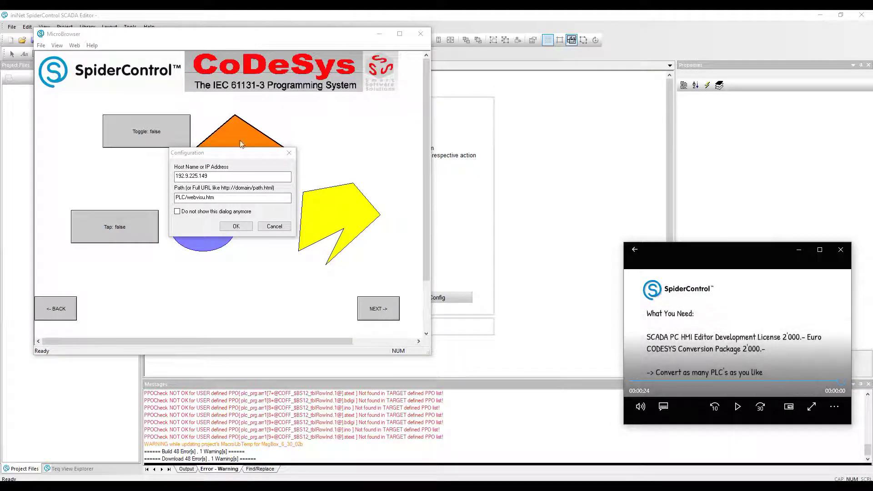
# Step: Load the PLC webvisu in MicroBrowser, step through the reactor, trend, gauge and table pages, then close it
pyautogui.click(236, 228)
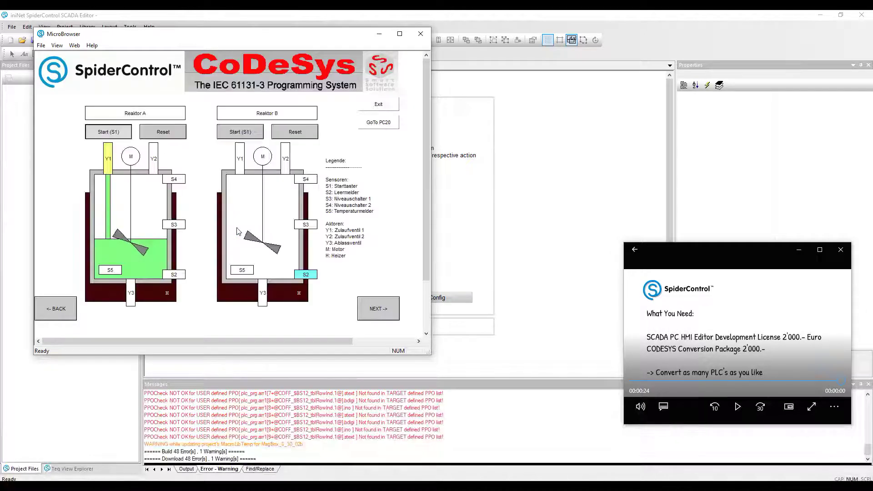
pyautogui.click(385, 308)
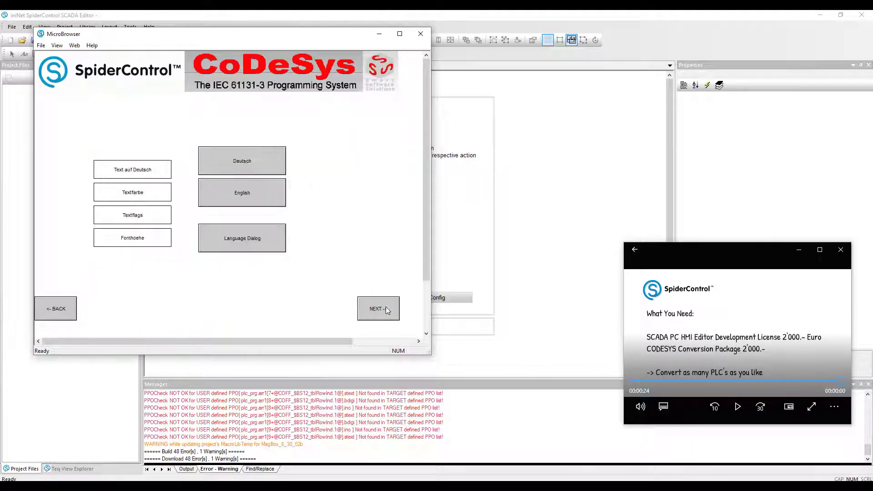
pyautogui.click(385, 308)
pyautogui.click(385, 308)
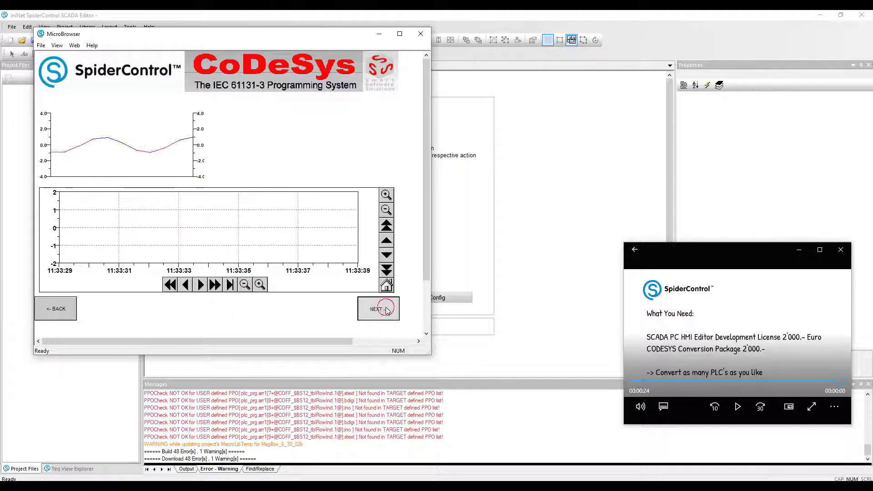
pyautogui.click(385, 308)
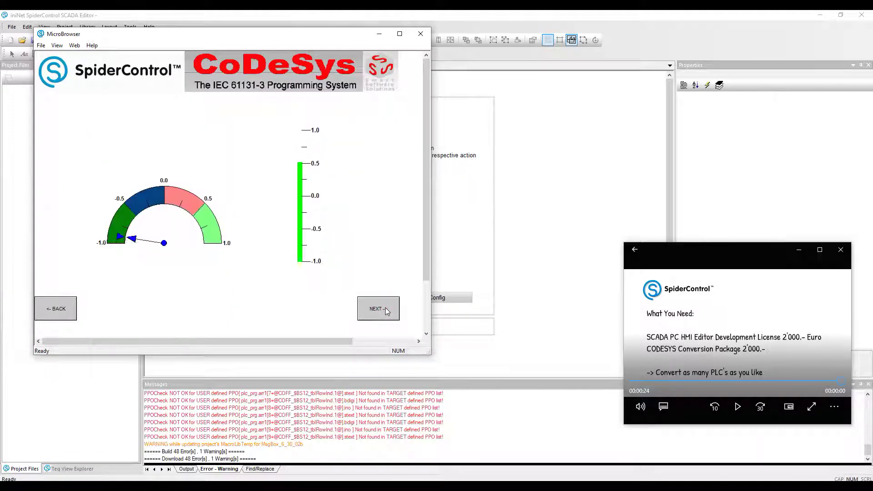
pyautogui.click(386, 308)
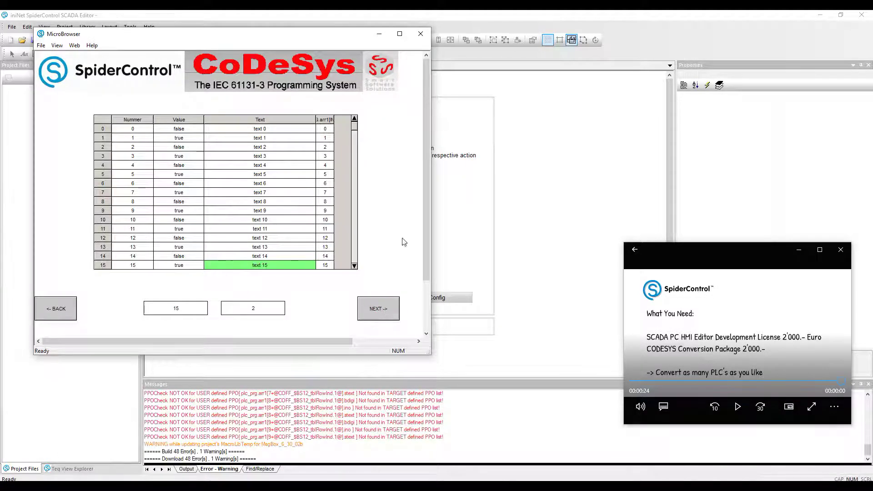
pyautogui.hotkey('alt', 'F4')
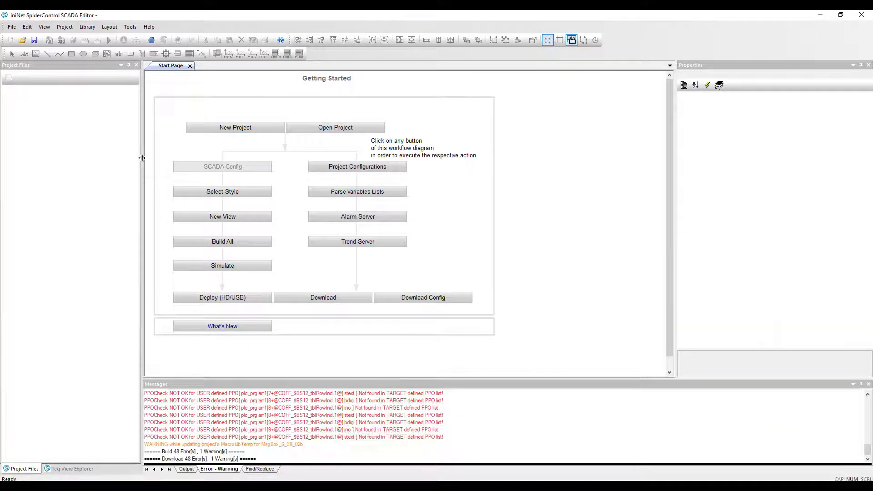
# Step: Start a new project with the CoDeSys2 HMI convert preset, changing the Webvisu URL host to 192.9.225.149
pyautogui.click(211, 129)
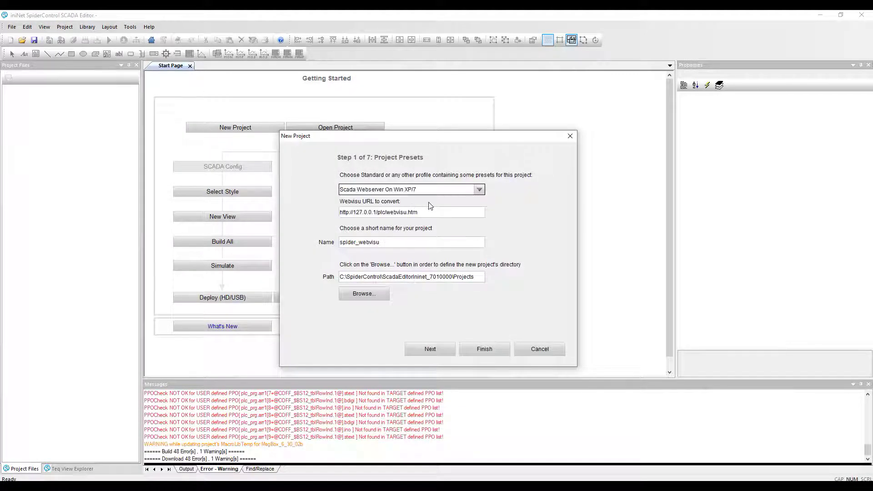
pyautogui.click(481, 190)
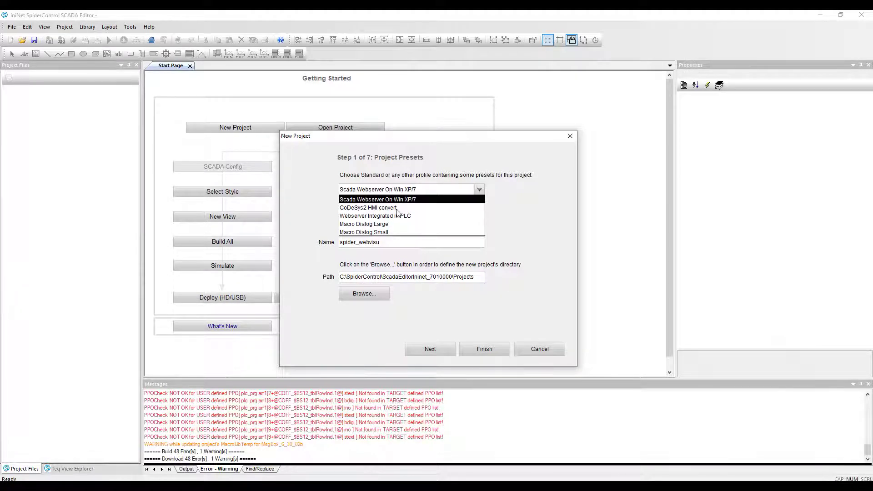
pyautogui.click(396, 208)
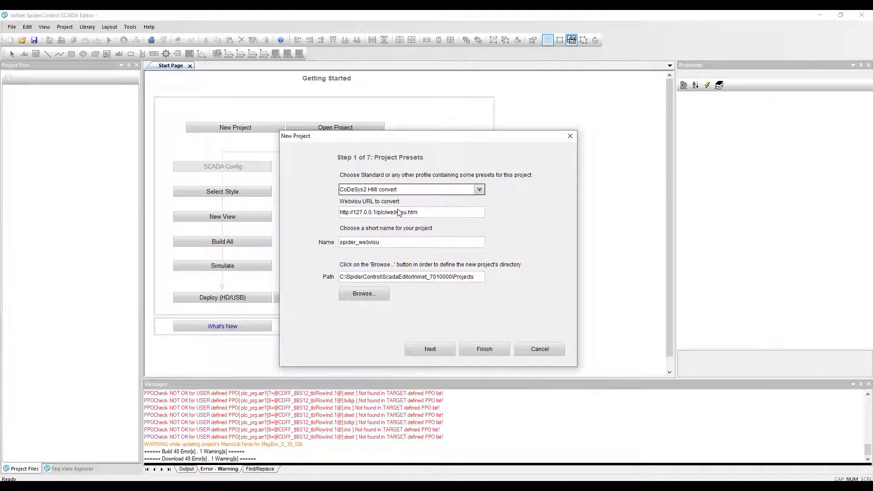
pyautogui.click(380, 211)
pyautogui.click(379, 212)
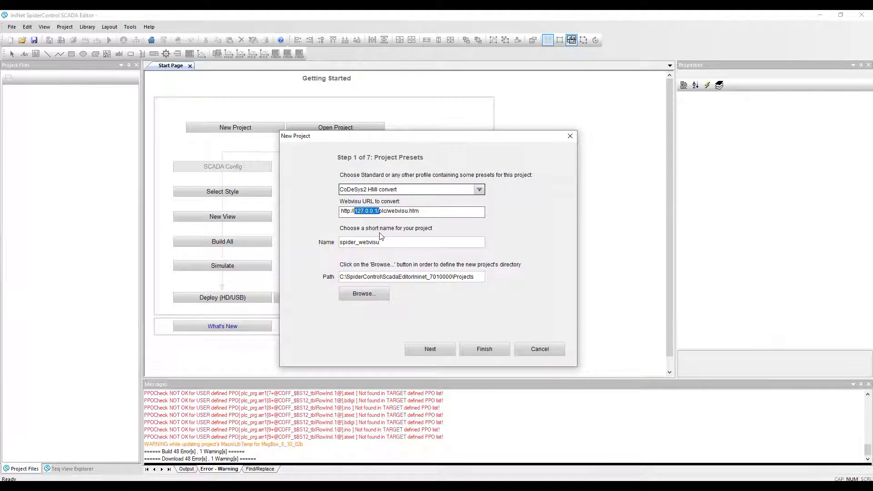
pyautogui.write('19')
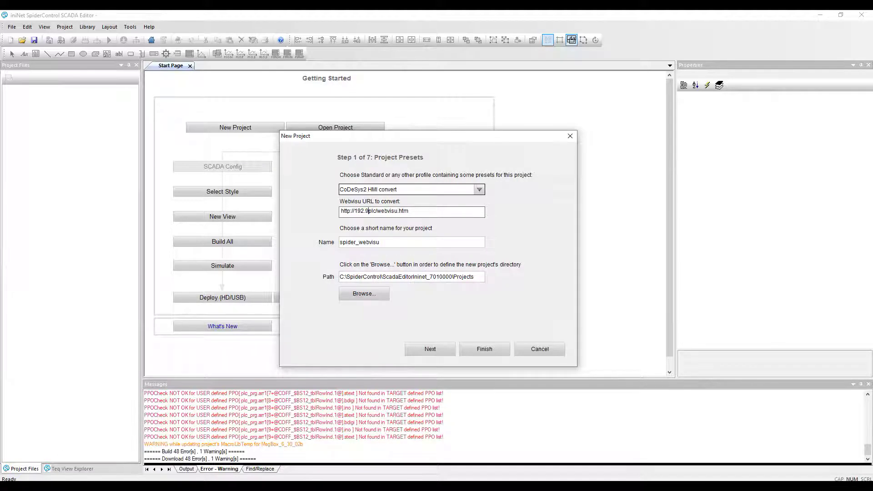
pyautogui.write('2.9.225.149/')
# Step: Set the project location to D:\temp\wago6 and finish the wizard to create spider_webvisu
pyautogui.click(369, 294)
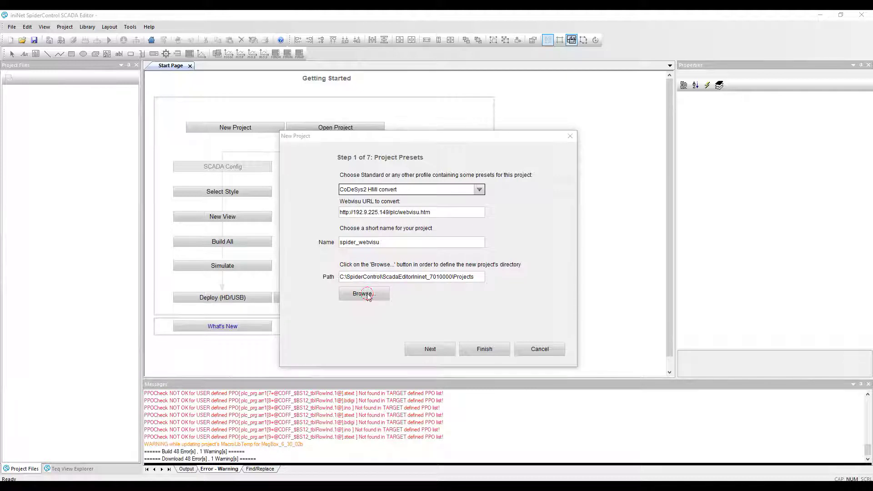
pyautogui.click(469, 173)
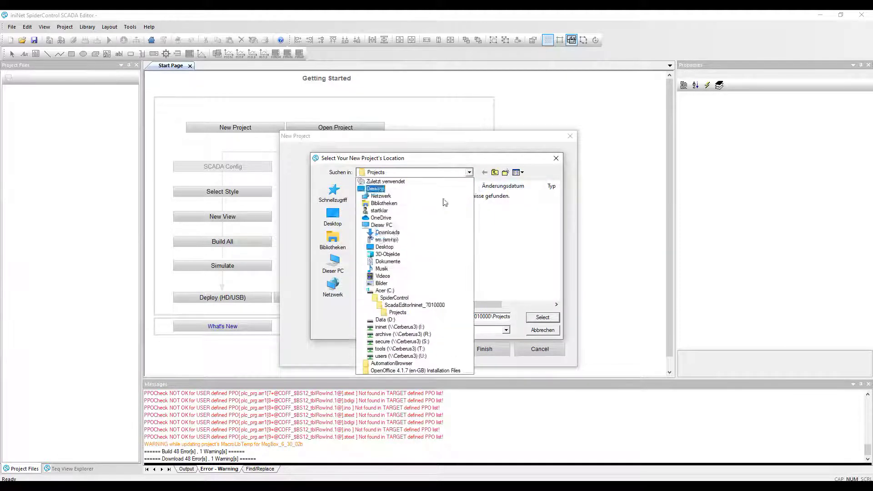
pyautogui.click(387, 317)
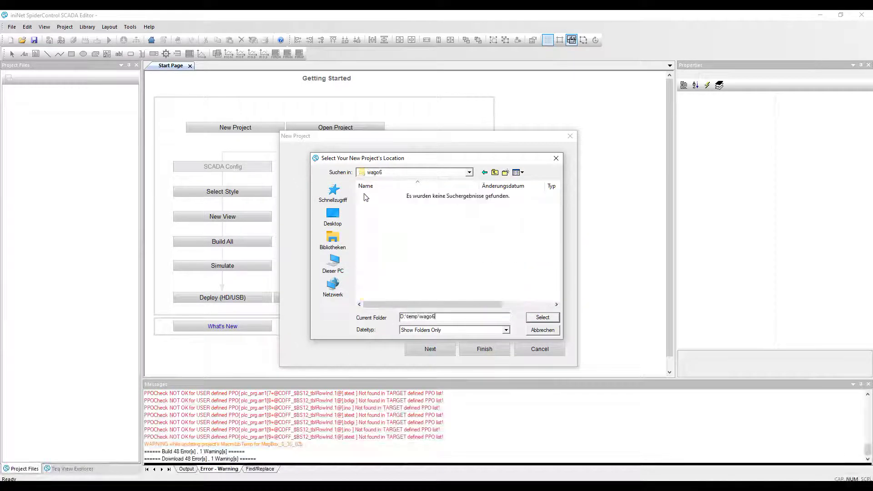
pyautogui.click(543, 319)
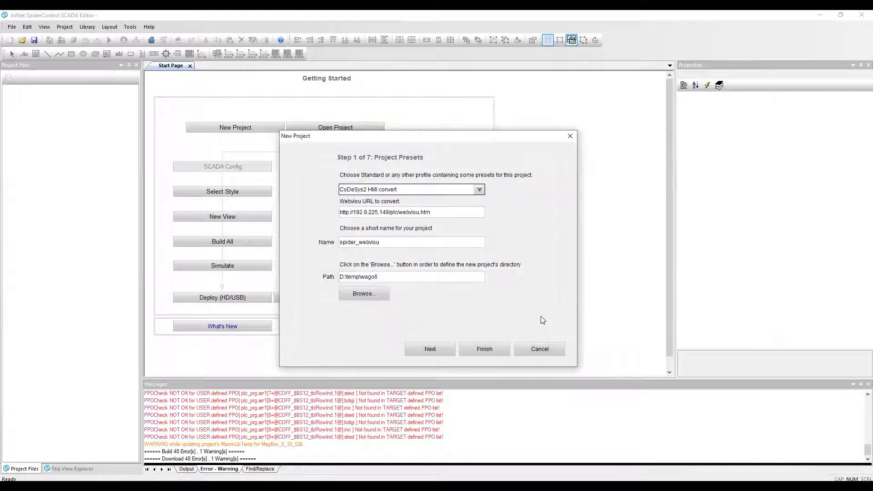
pyautogui.click(485, 350)
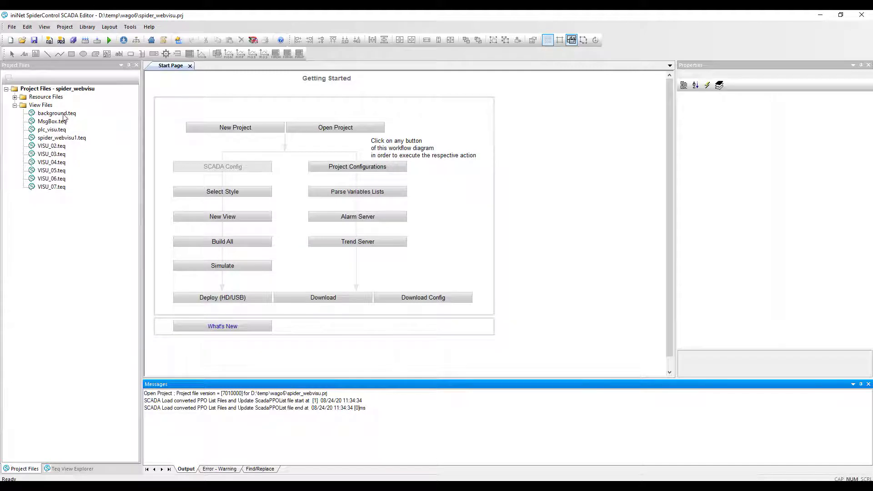
# Step: Open the plc_visu view, then build and deploy the whole project, declining to show the PPO check log
pyautogui.doubleClick(50, 130)
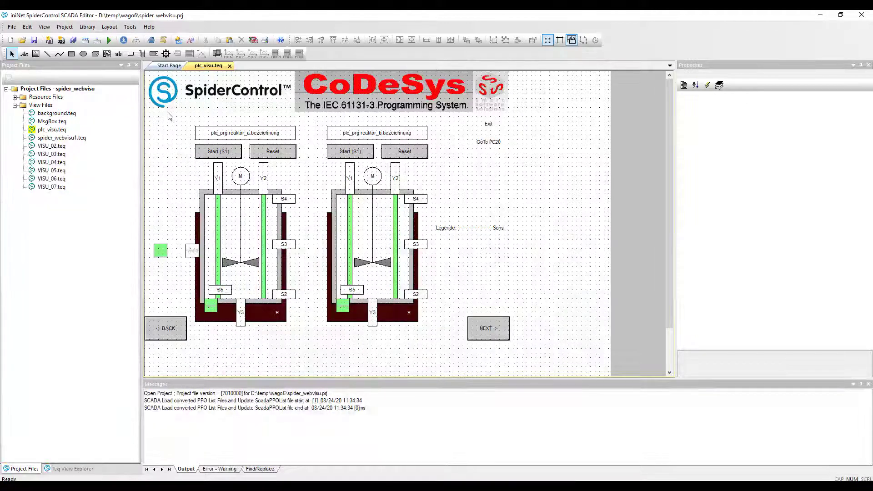
pyautogui.click(123, 41)
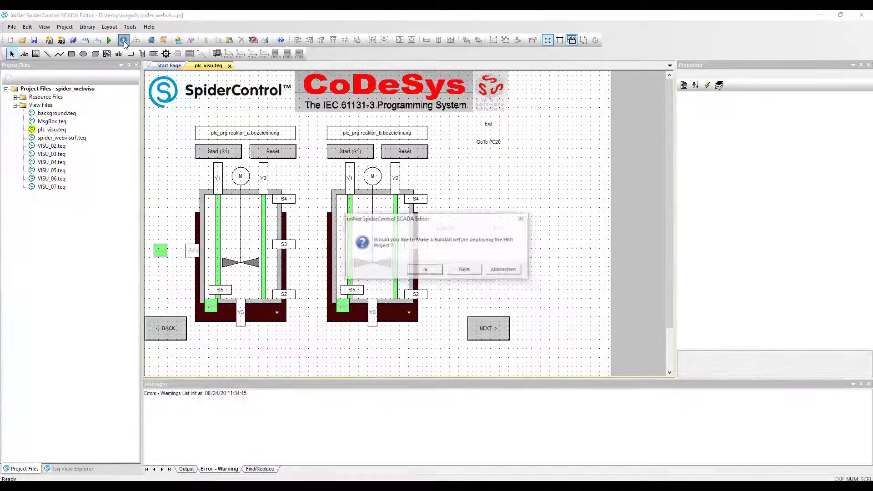
pyautogui.click(423, 270)
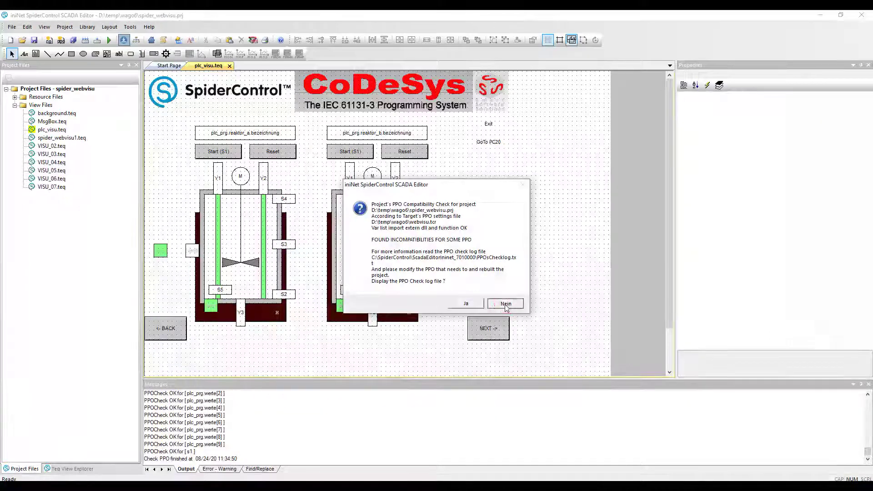
pyautogui.click(505, 304)
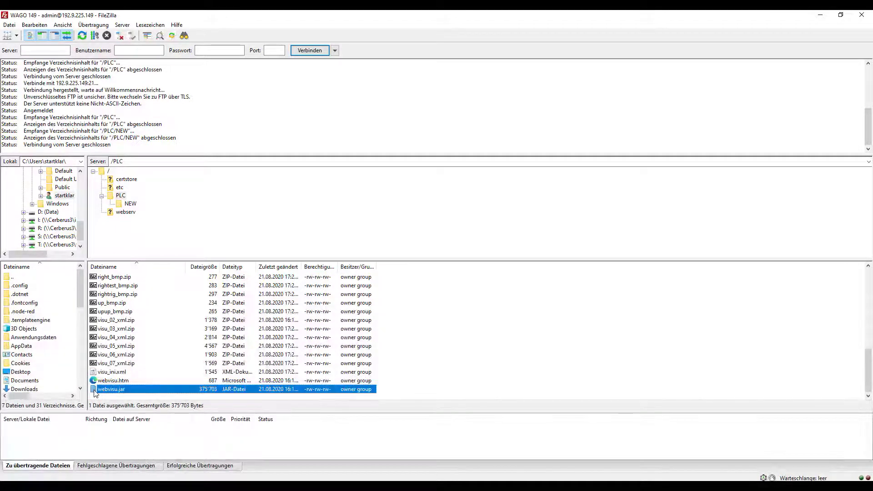
# Step: Remove webvisu.jar from the server's /PLC folder after confirming, then minimise FileZilla
pyautogui.press('Delete')
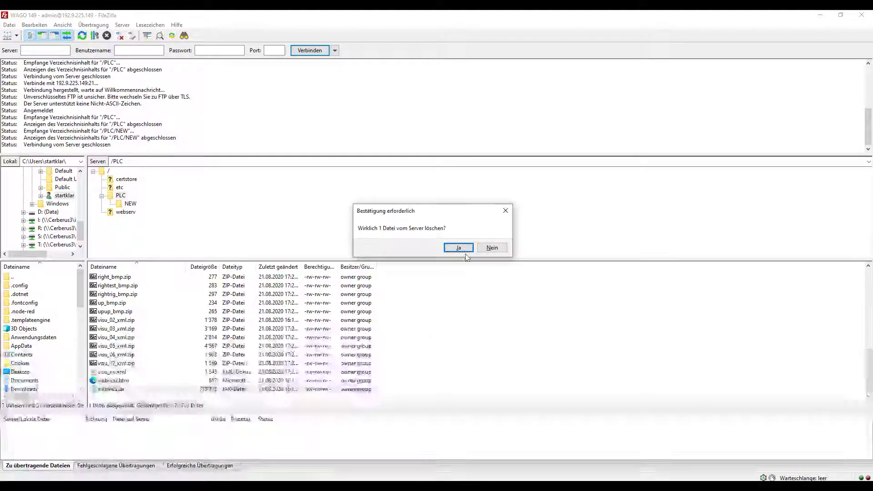
pyautogui.click(462, 248)
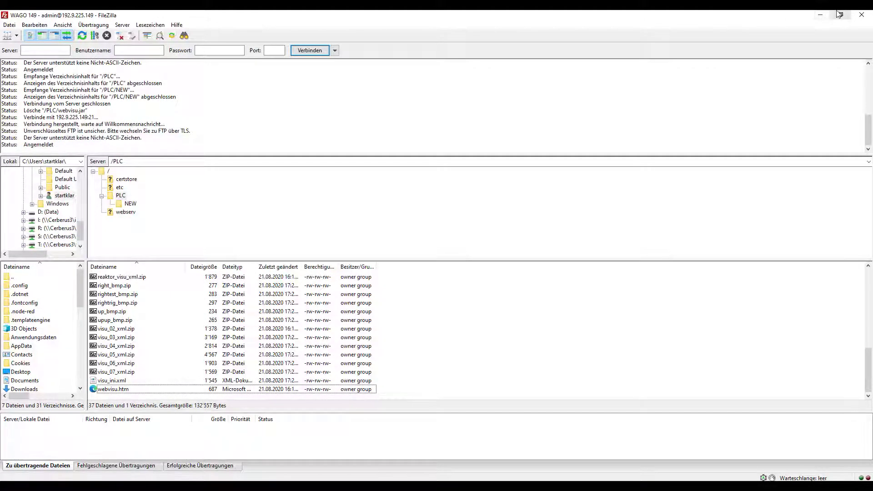
pyautogui.click(823, 18)
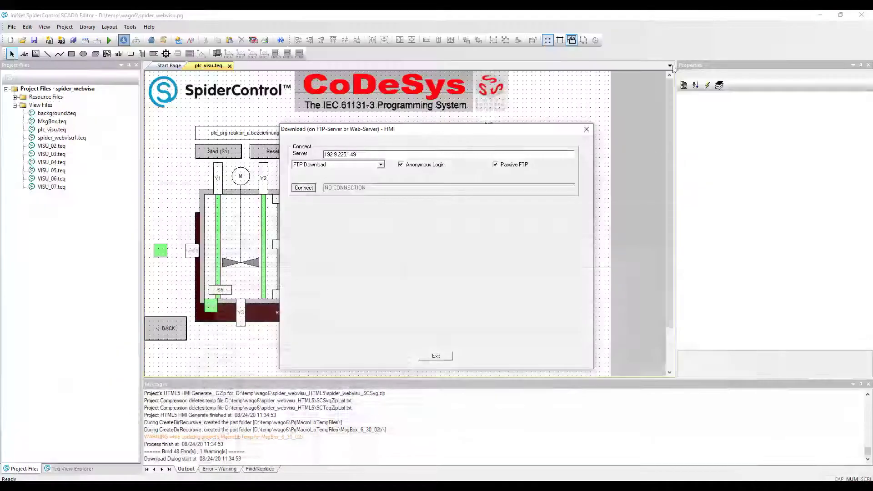
# Step: Connect to the PLC FTP server with a user name and password instead of anonymous login
pyautogui.click(400, 165)
pyautogui.click(369, 176)
pyautogui.write('admin')
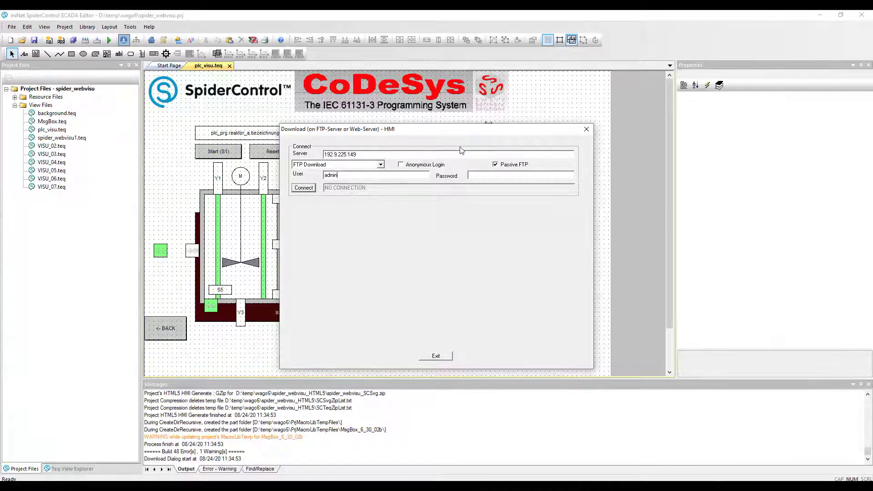
pyautogui.click(500, 176)
pyautogui.write('wago')
pyautogui.click(311, 188)
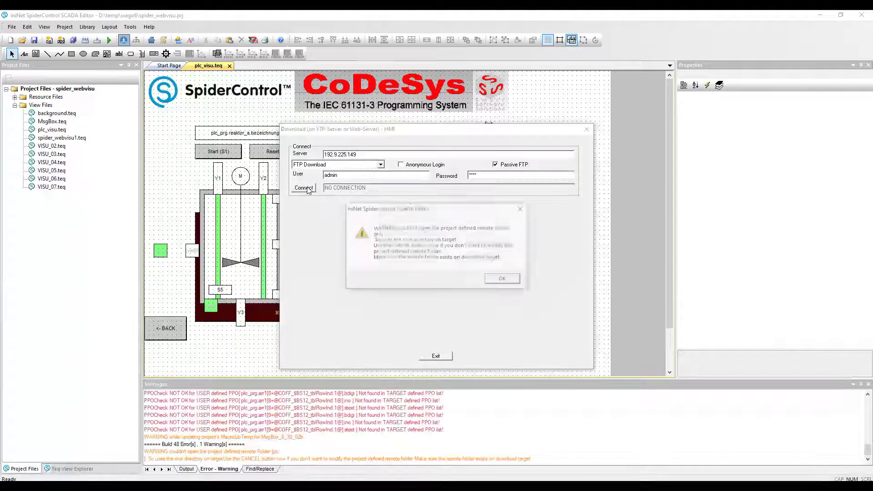
pyautogui.click(511, 280)
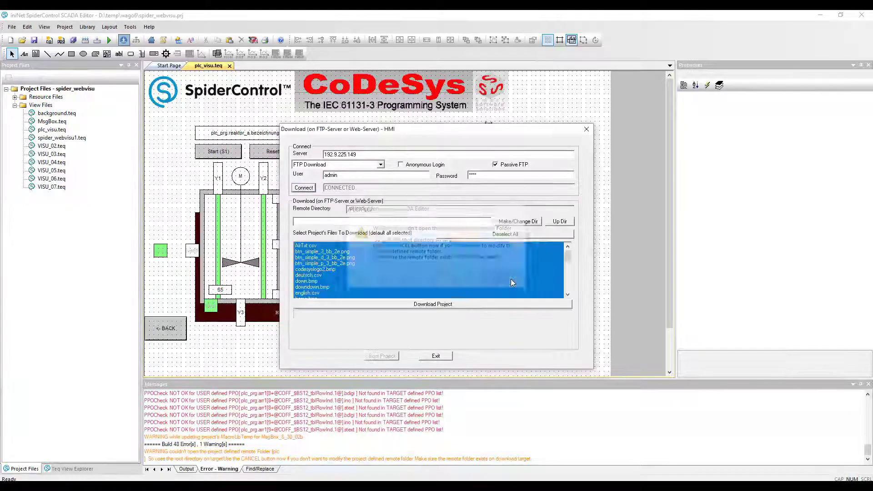
# Step: Create and switch to the remote folder /PLC/NEW/, then start the project download
pyautogui.click(560, 223)
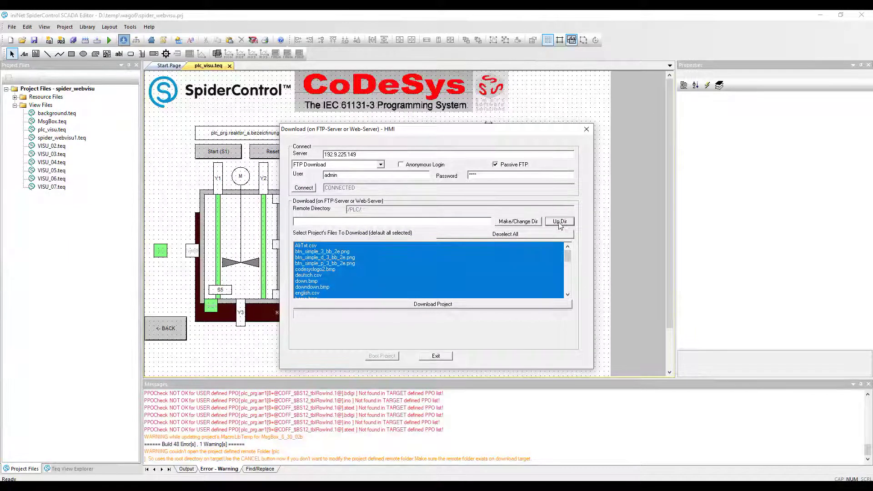
pyautogui.click(391, 222)
pyautogui.write('new')
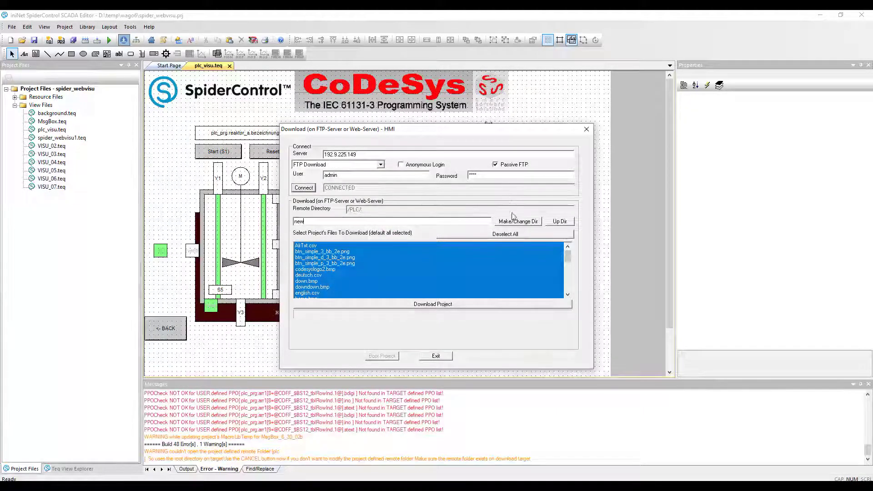
pyautogui.click(522, 222)
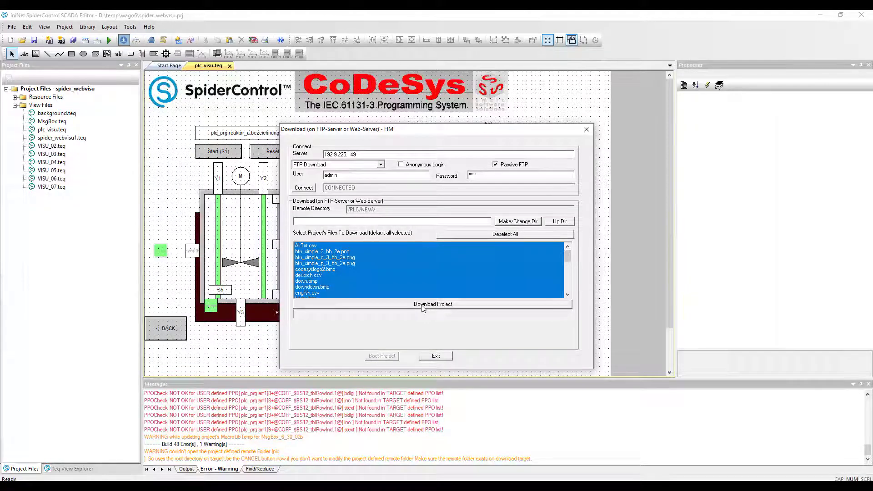
pyautogui.click(422, 306)
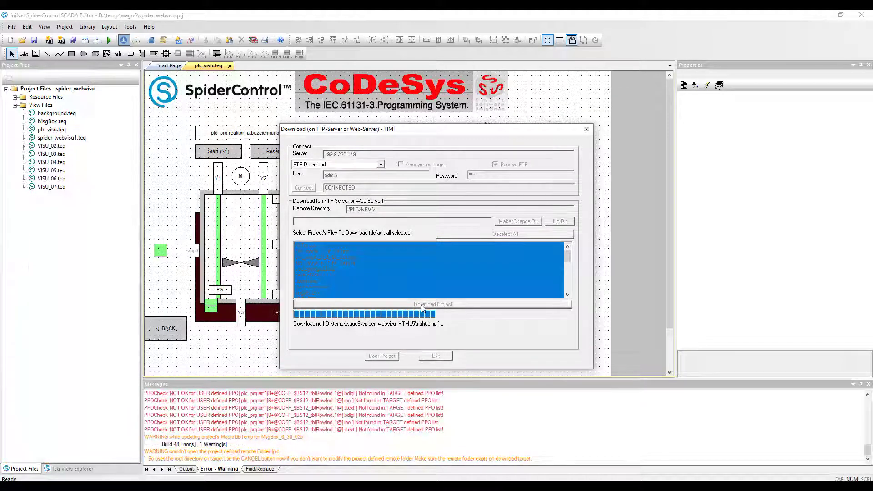
# Step: Exit the Download dialog once the transfer to /PLC/NEW/ completes
pyautogui.click(437, 356)
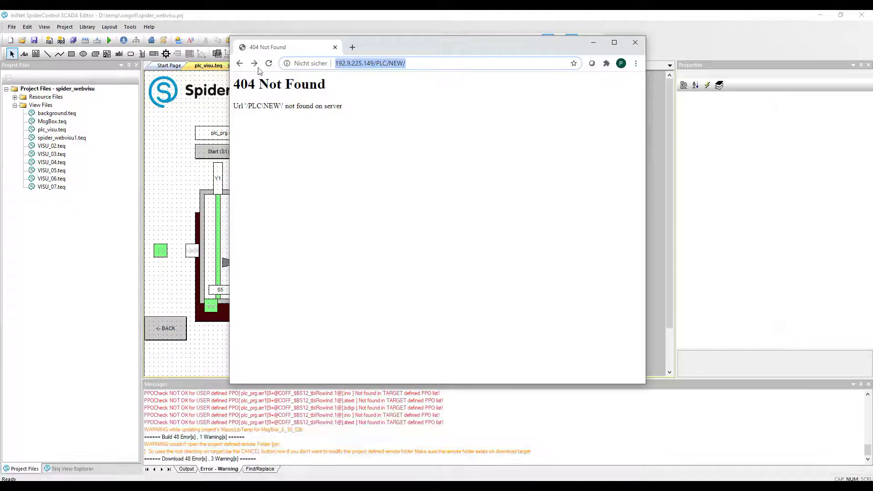
# Step: Open 192.9.225.149/PLC/NEW/SPIDER_WEBVISU.HTML and page through to the Numpad and Alphapad screen
pyautogui.click(256, 65)
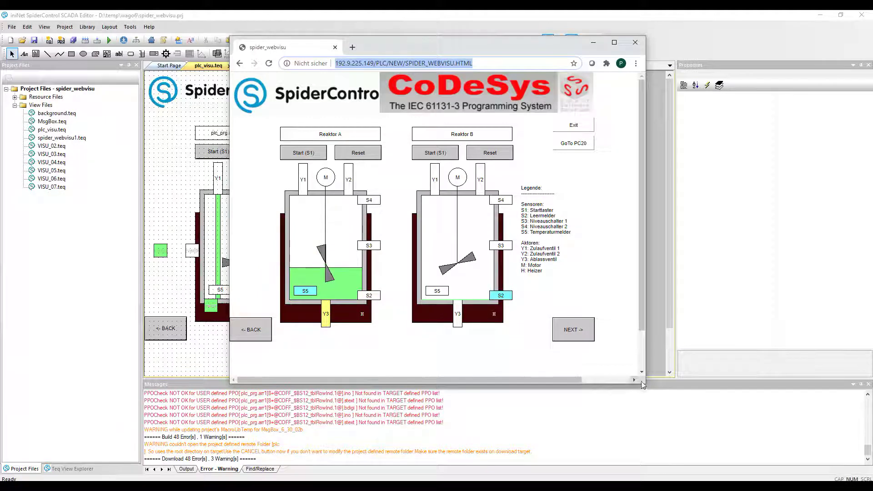
pyautogui.click(583, 329)
pyautogui.click(583, 329)
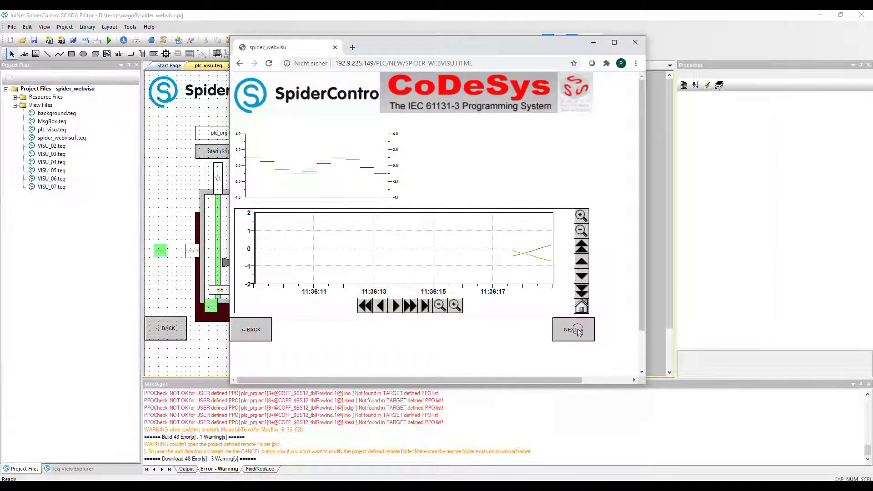
pyautogui.click(581, 331)
# Step: Set the HMI slider to about 87, then advance to the data table page
pyautogui.moveTo(318, 261); pyautogui.dragTo(387, 258)
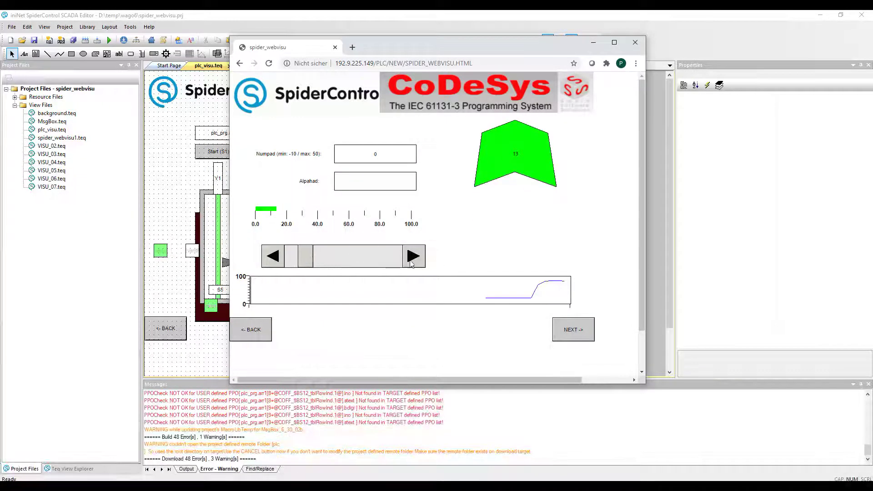
pyautogui.click(416, 258)
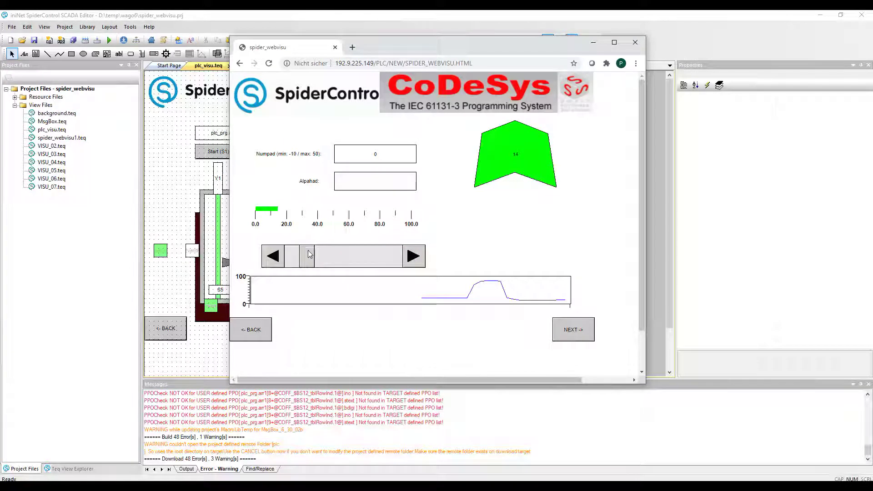
pyautogui.moveTo(307, 256); pyautogui.dragTo(382, 257)
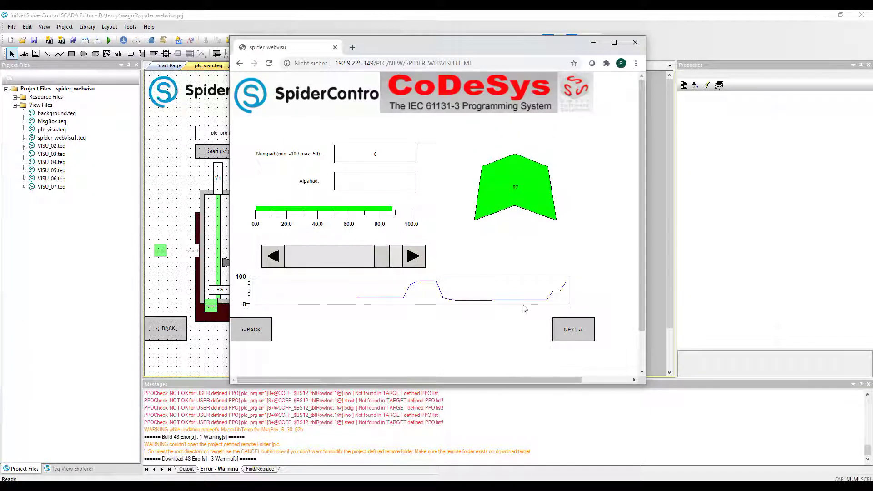
pyautogui.click(569, 332)
pyautogui.click(569, 332)
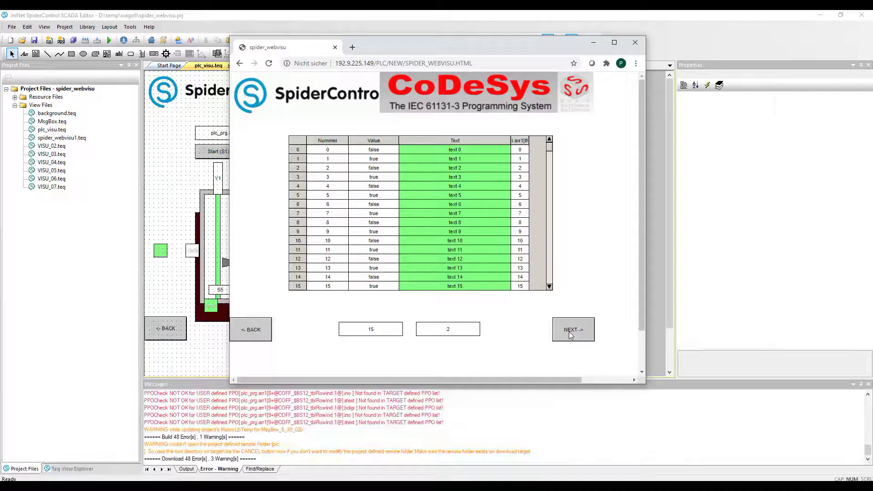